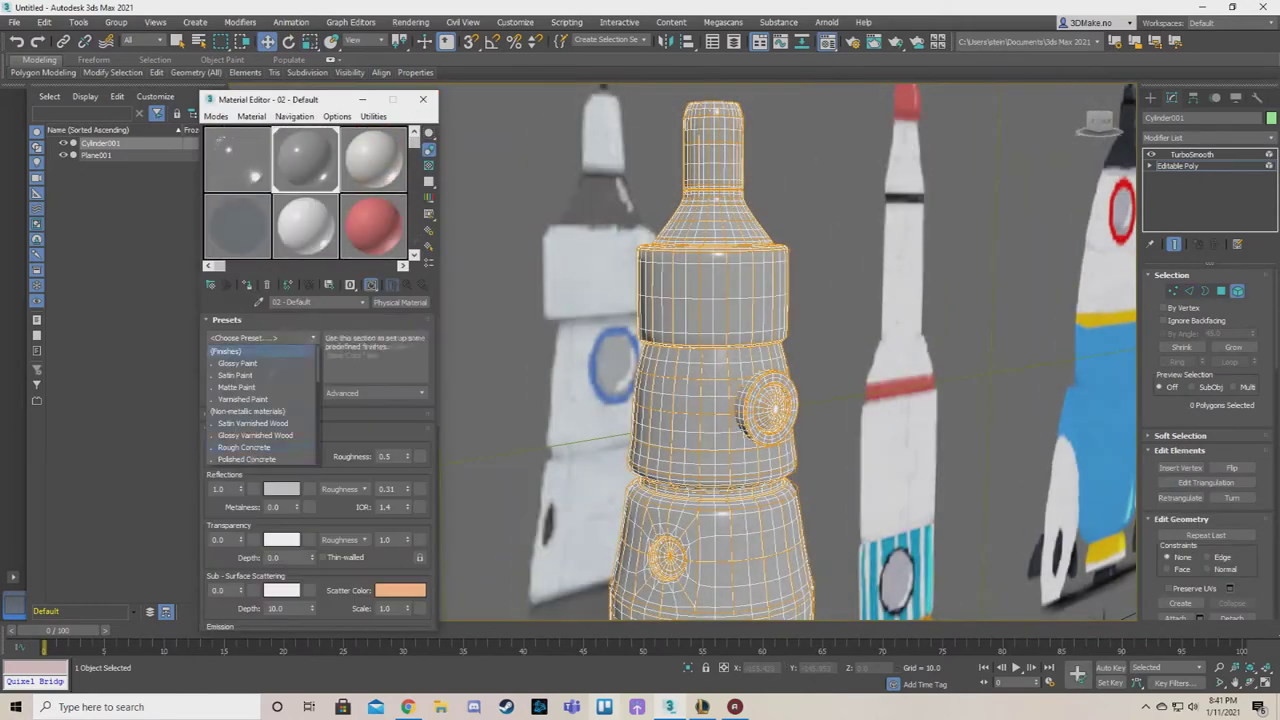
Apply the slot 01 Physical Material to the rocket body and set slot 02's base color to dark gray
{"action": "left_click", "coordinate": [240, 188]}
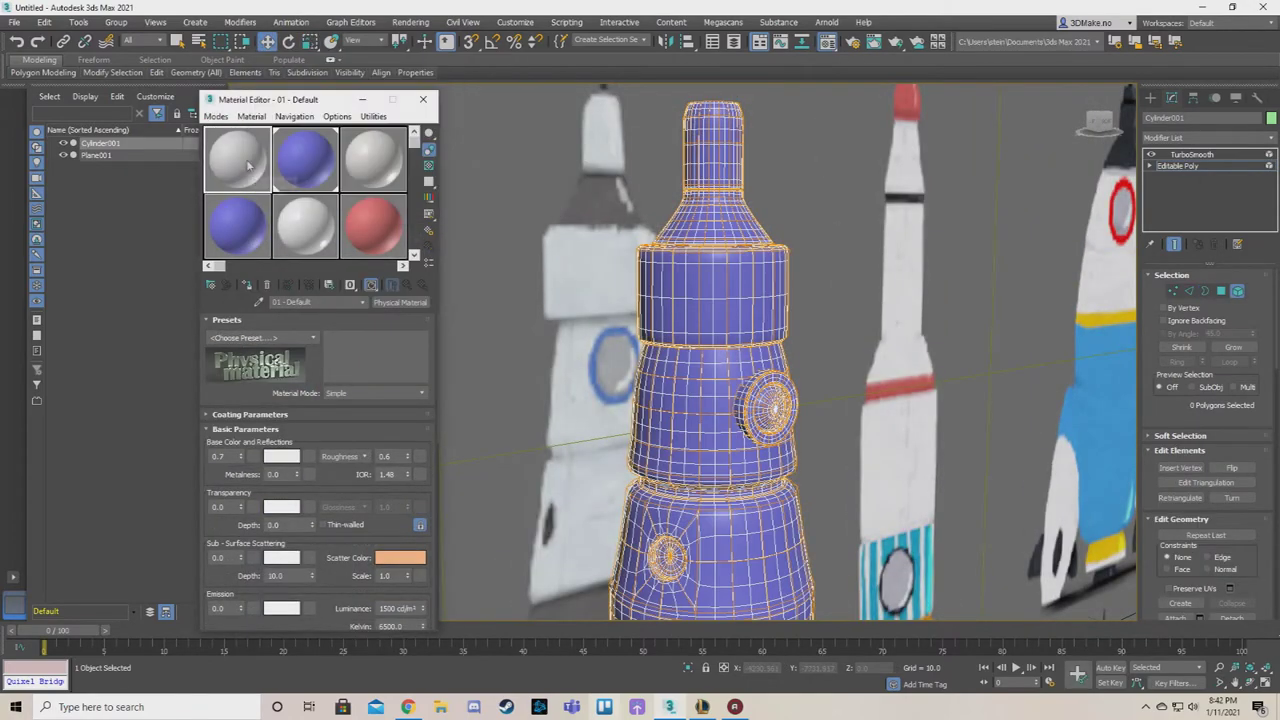
{"action": "left_click", "coordinate": [493, 206]}
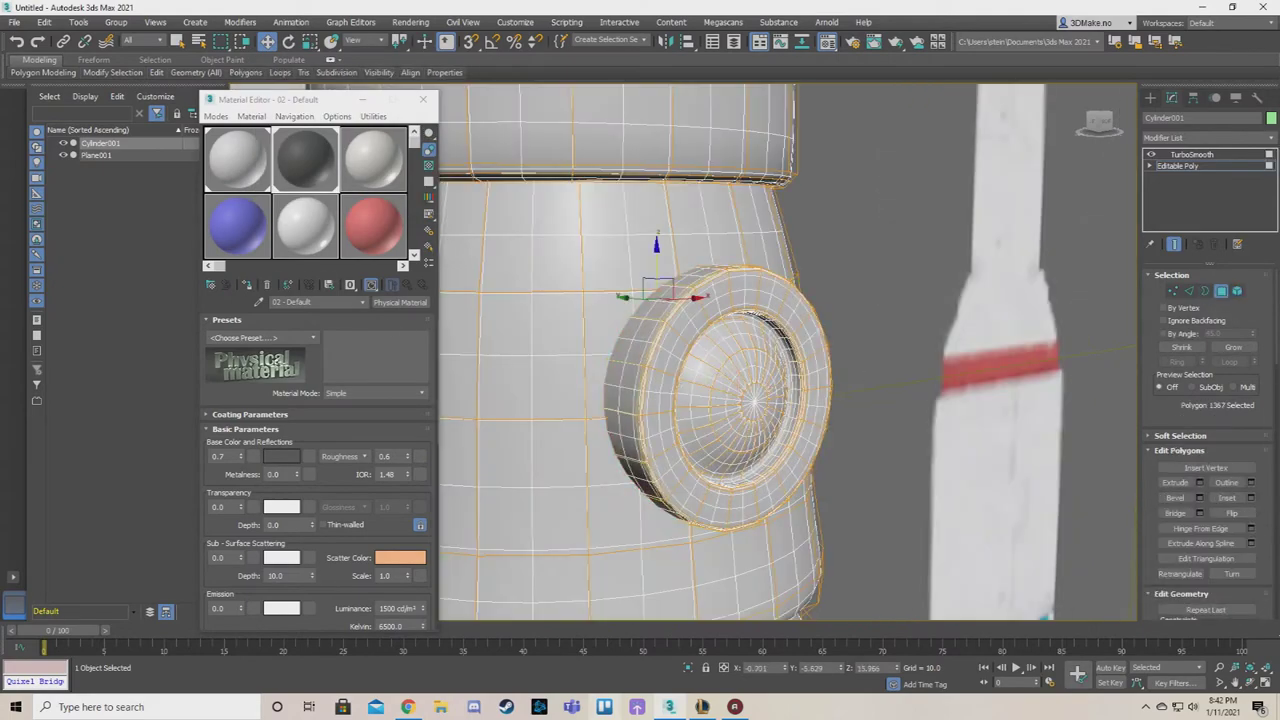